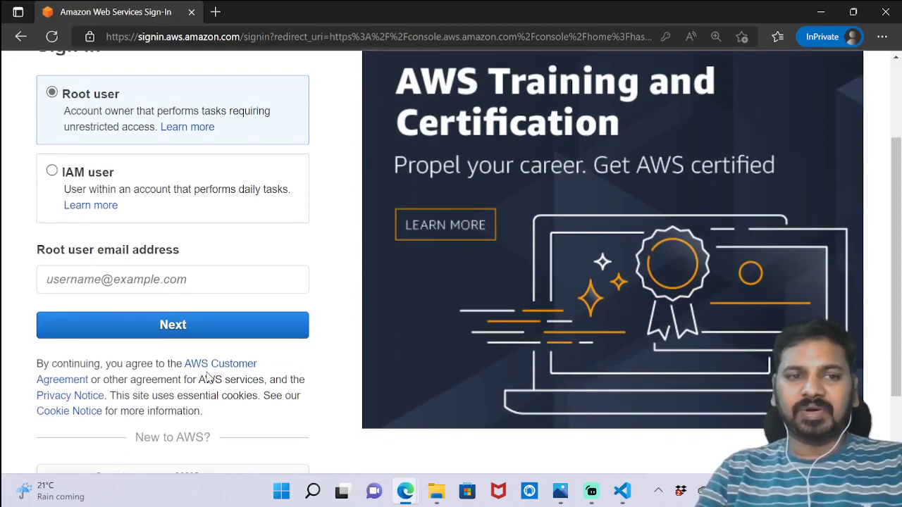
# Step: Sign in as the root user with the saved account email and the account password
pyautogui.click(172, 279)
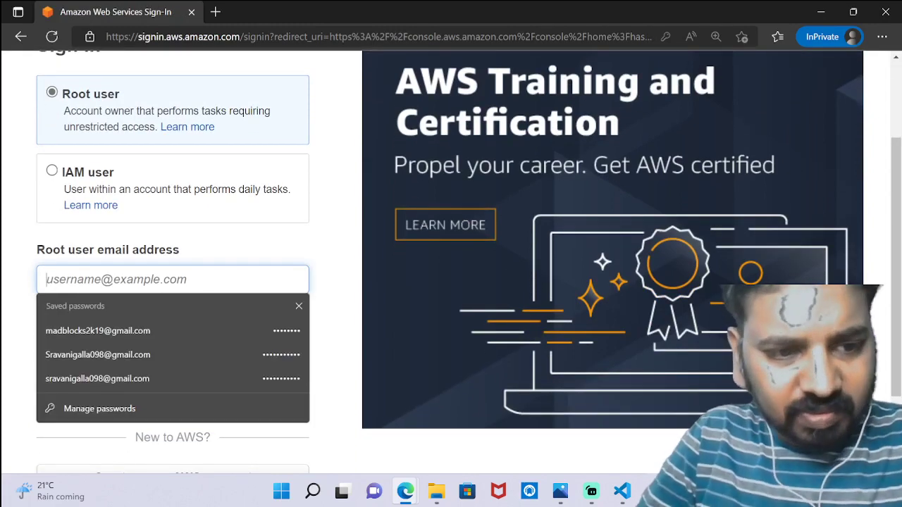
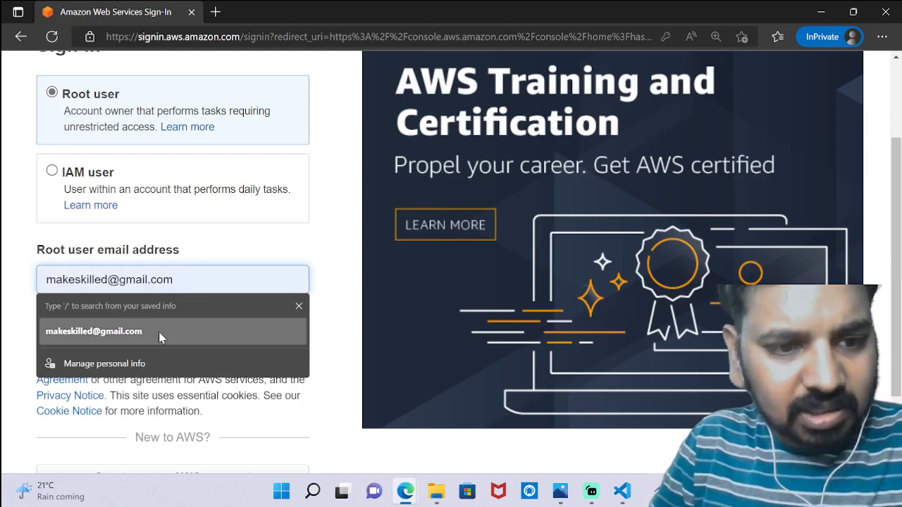
pyautogui.click(159, 332)
pyautogui.click(125, 322)
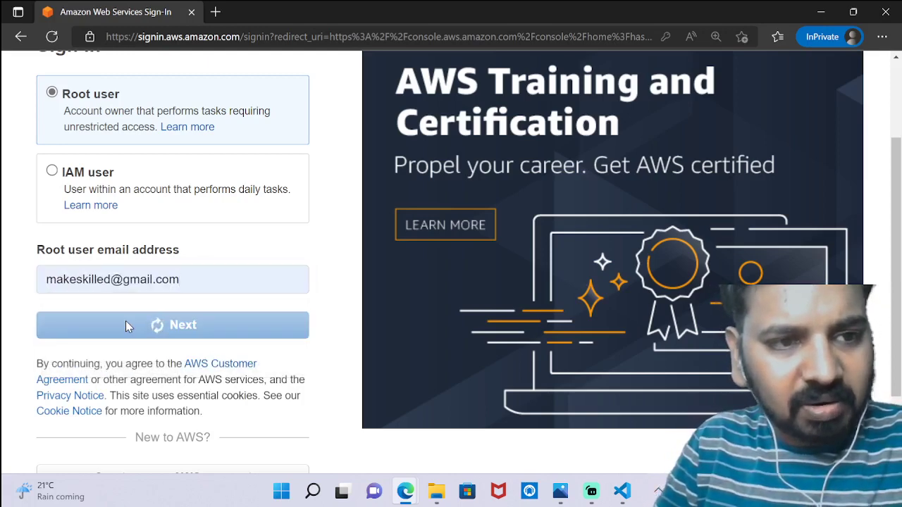
pyautogui.scroll(1, 129, 327)
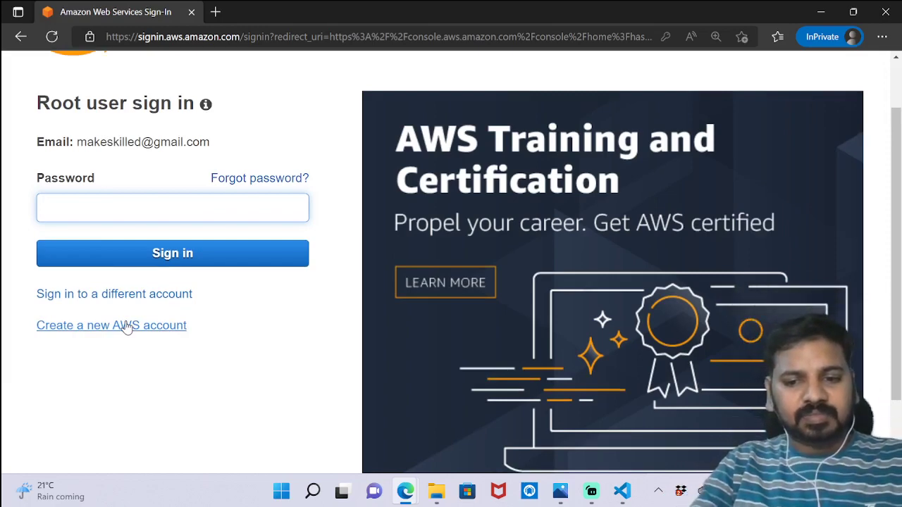
pyautogui.write('********')
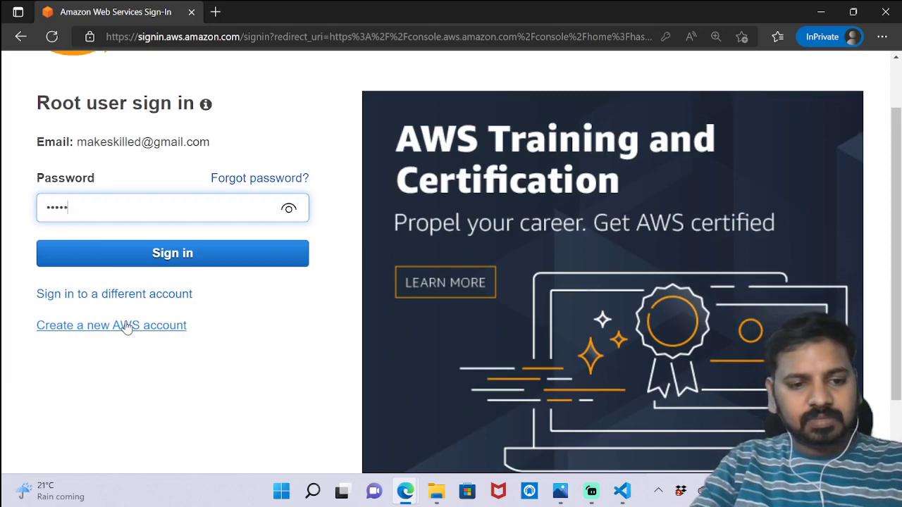
pyautogui.write('*')
pyautogui.press('Return')
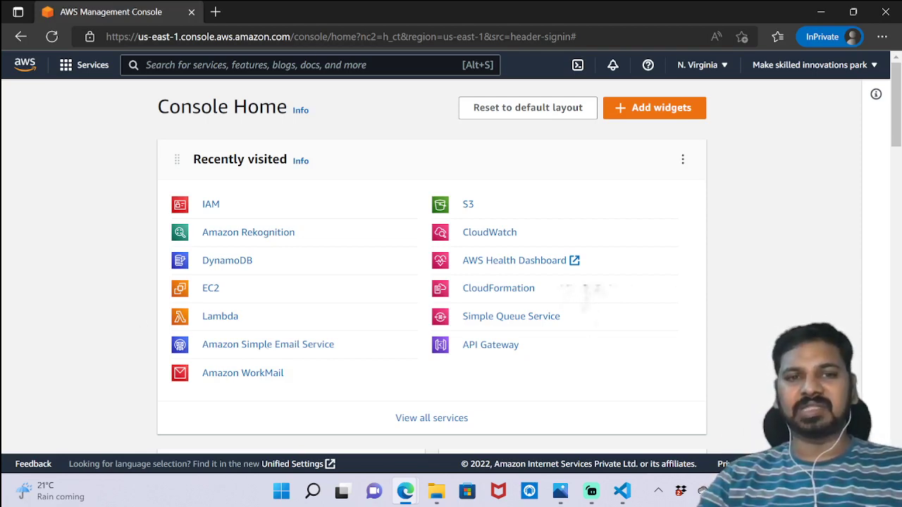
# Step: Search the console for 'IAM' and go to the IAM service dashboard
pyautogui.click(318, 59)
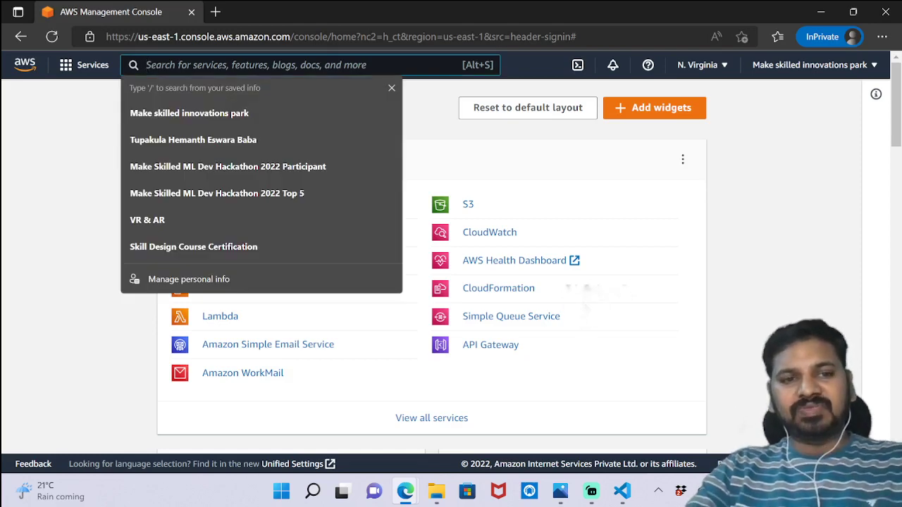
pyautogui.write('IAM')
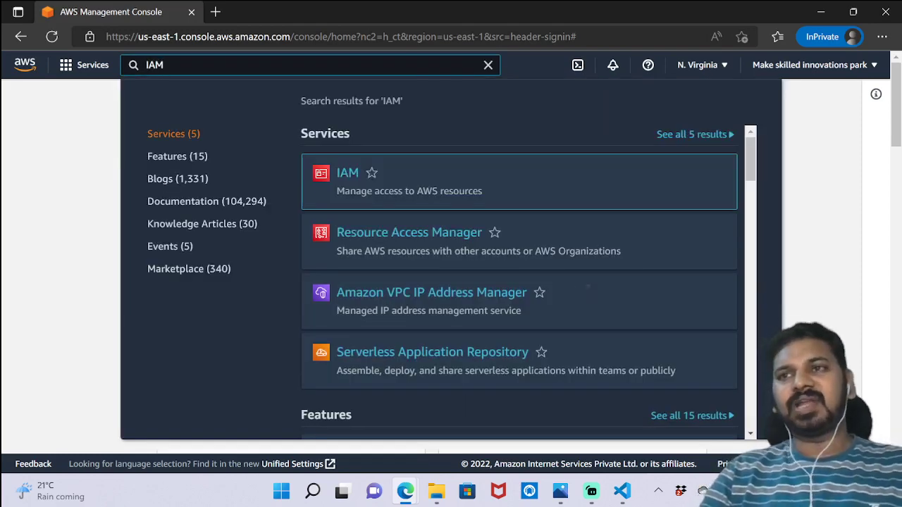
pyautogui.moveTo(356, 177)
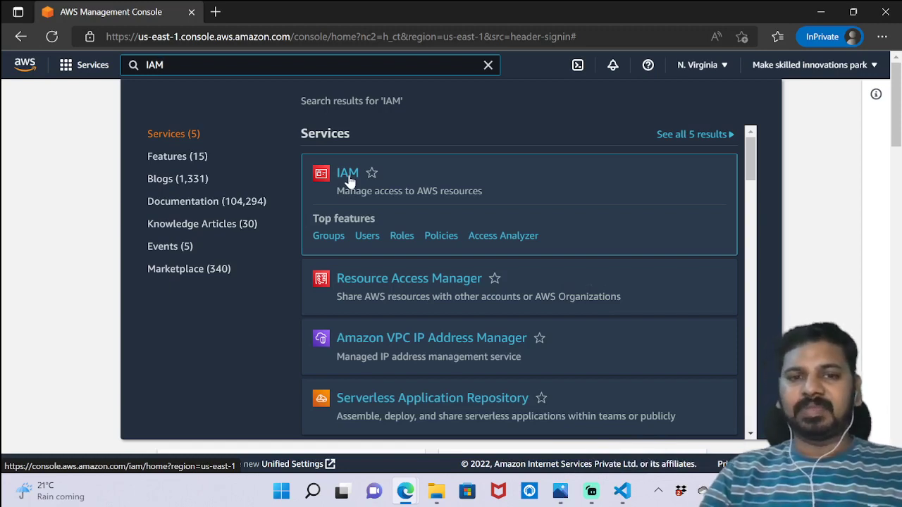
pyautogui.click(347, 173)
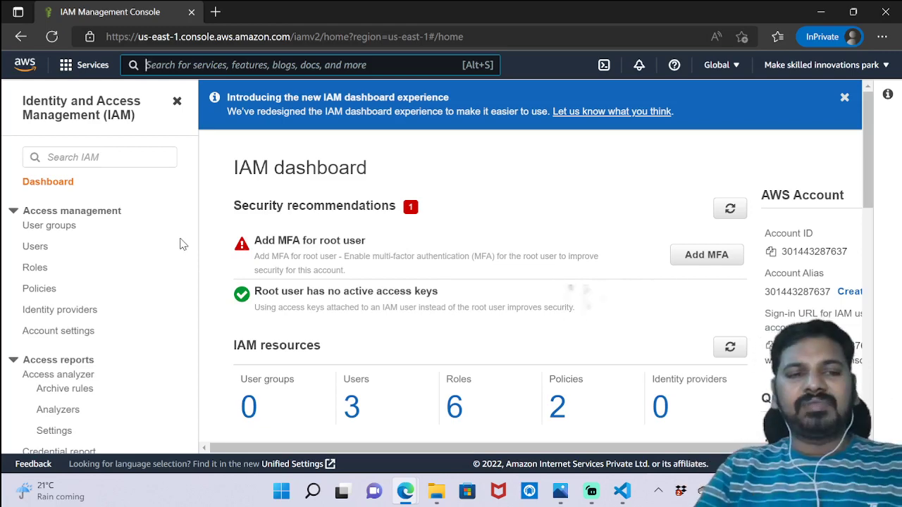
# Step: From the IAM Users list, start the Add users wizard
pyautogui.click(42, 251)
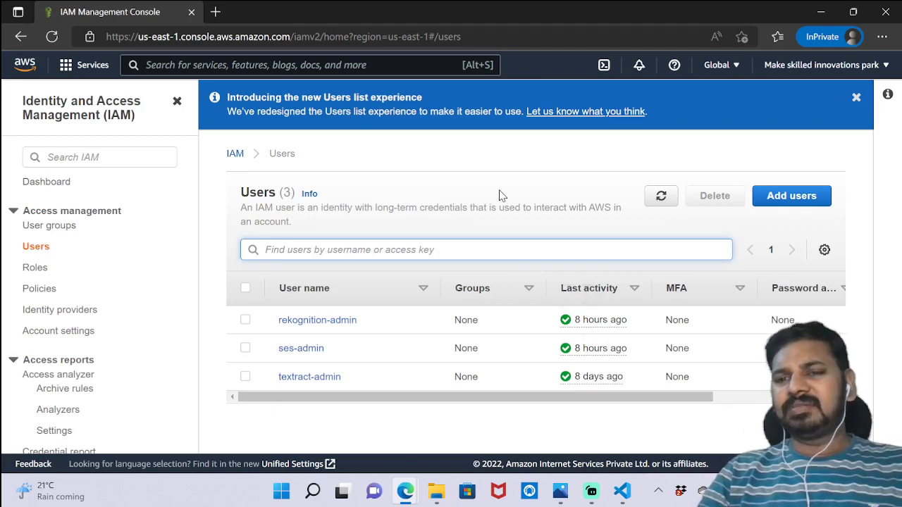
pyautogui.click(791, 201)
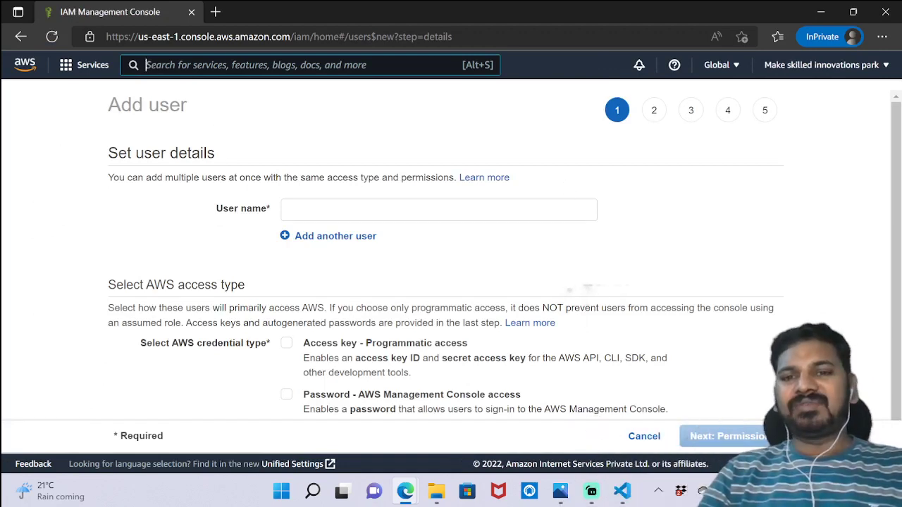
# Step: Set user name maddyface (replacing face-recog), enable programmatic access, and proceed to permissions
pyautogui.click(508, 210)
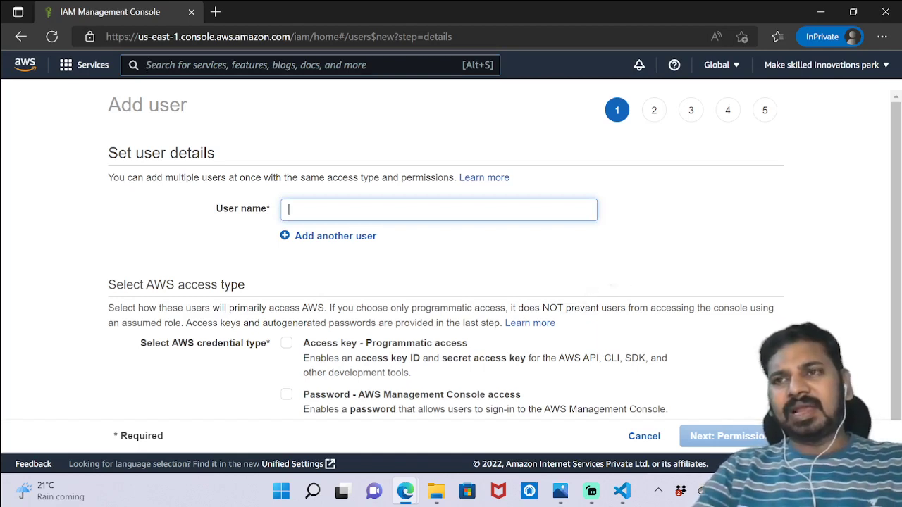
pyautogui.write('face-recog')
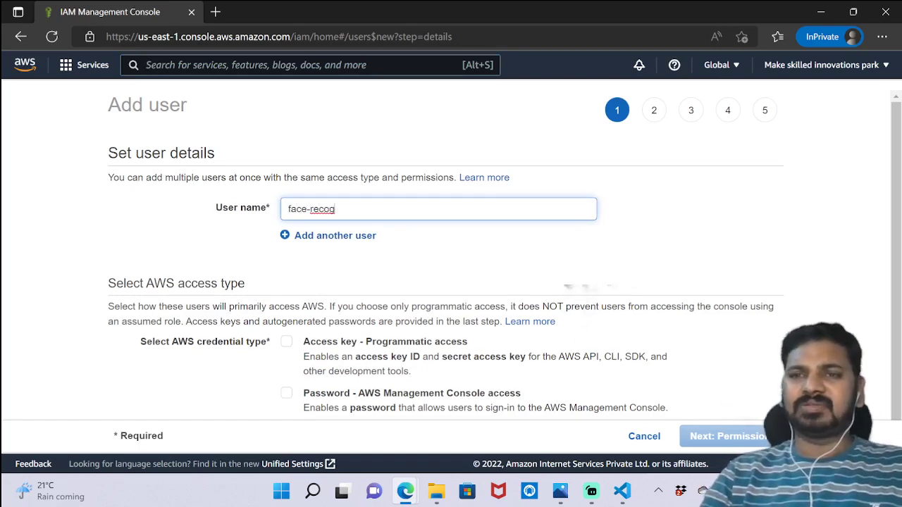
pyautogui.hotkey('ctrl', 'shift', 'Left')
pyautogui.hotkey('ctrl', 'shift', 'Left')
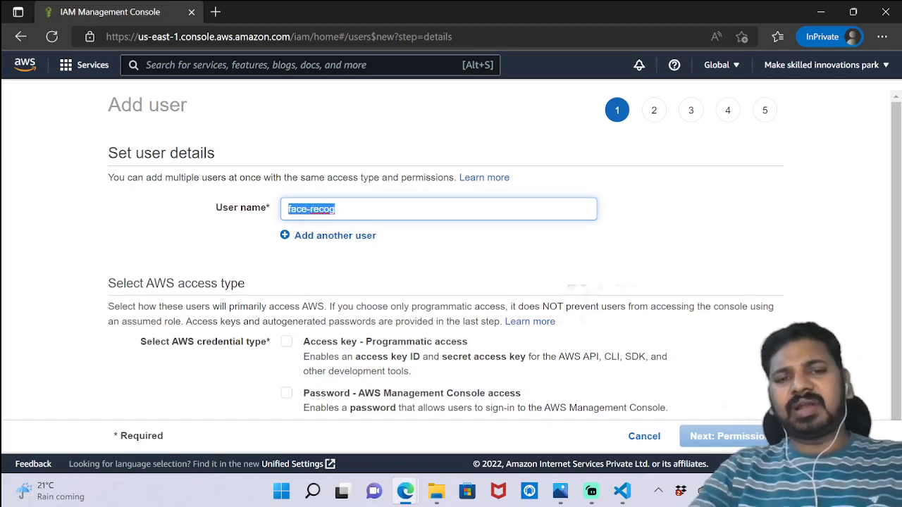
pyautogui.write('maddyface')
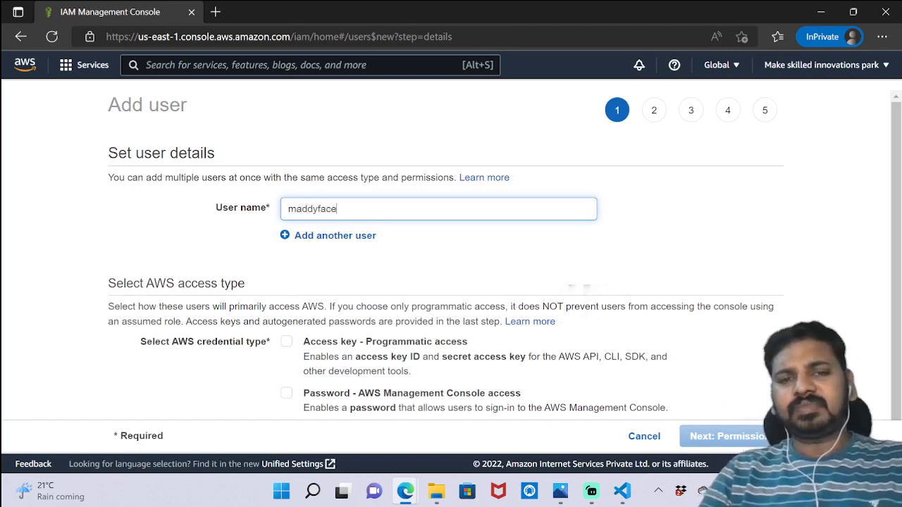
pyautogui.scroll(-1, 530, 229)
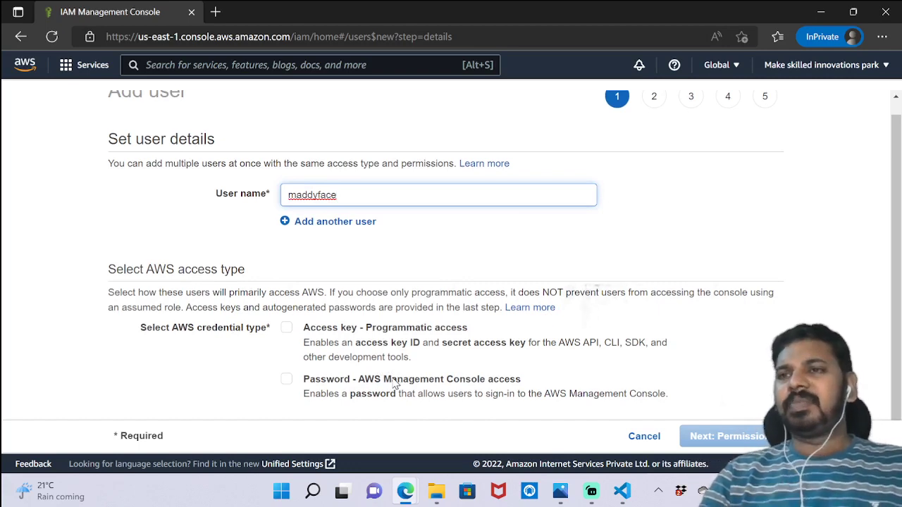
pyautogui.click(286, 329)
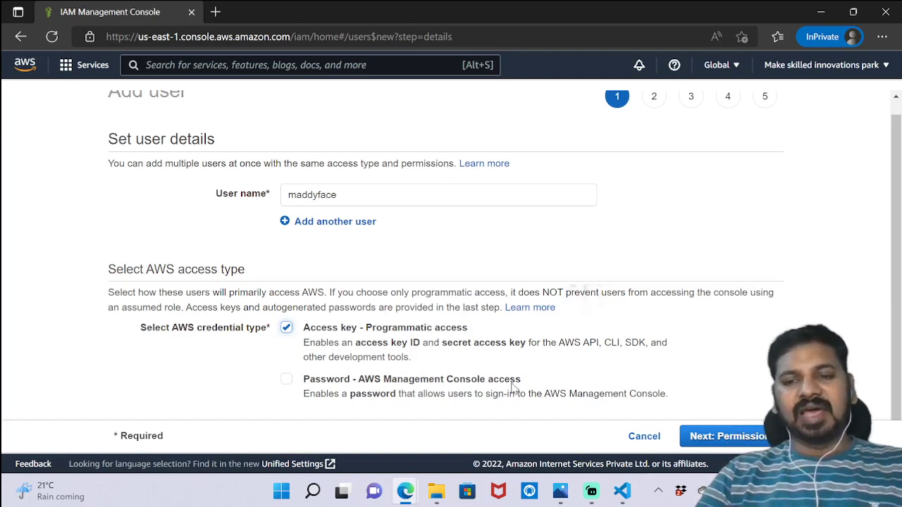
pyautogui.click(733, 438)
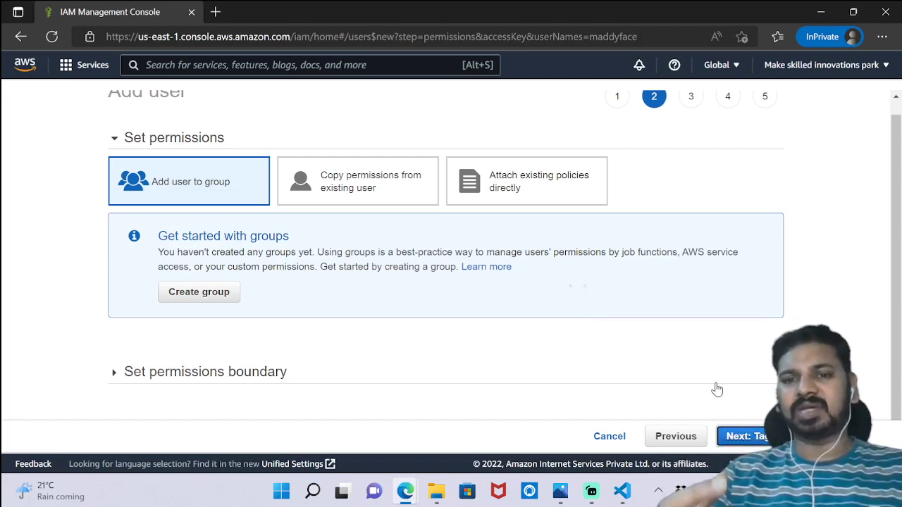
# Step: Attach the existing AmazonRekognitionFullAccess policy directly, skip tags, and proceed to Review
pyautogui.click(573, 190)
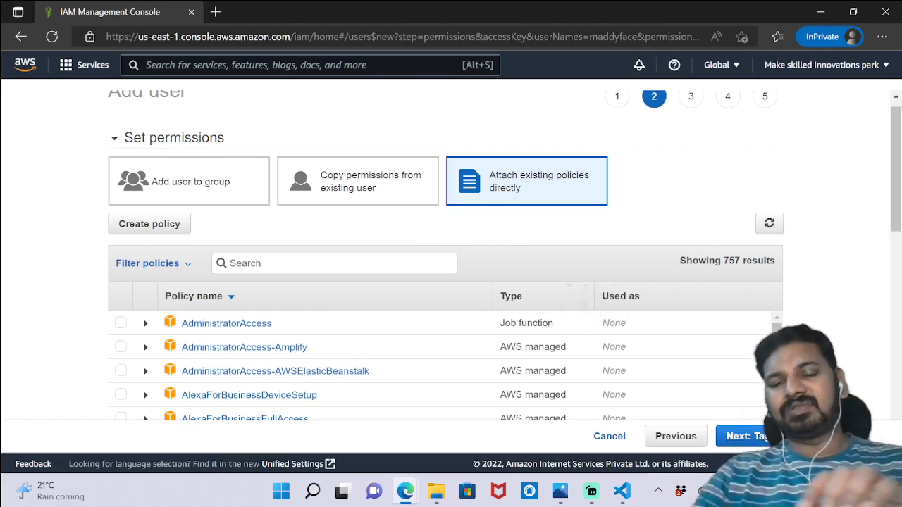
pyautogui.write('rekog')
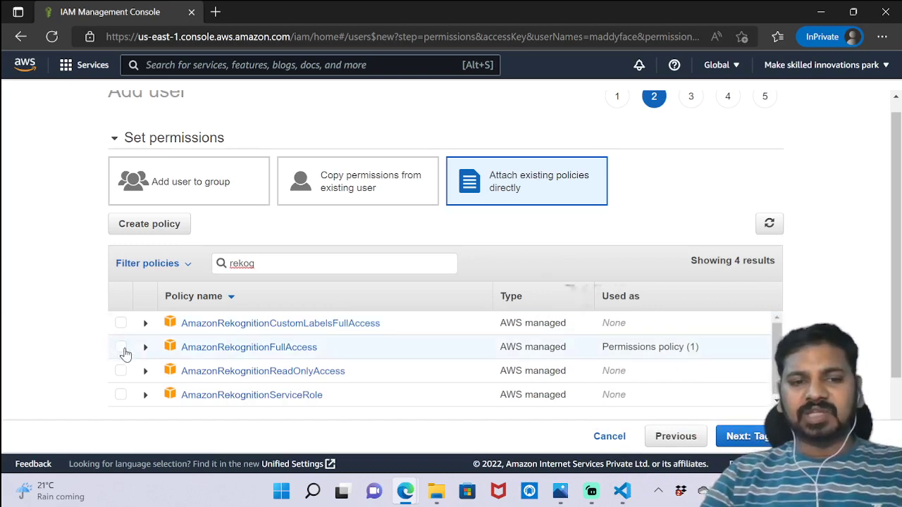
pyautogui.click(122, 347)
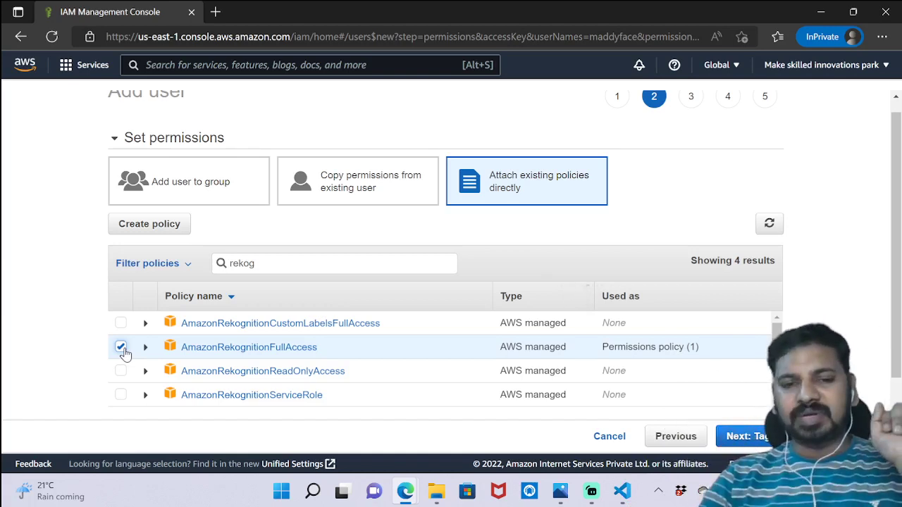
pyautogui.click(745, 437)
pyautogui.click(744, 437)
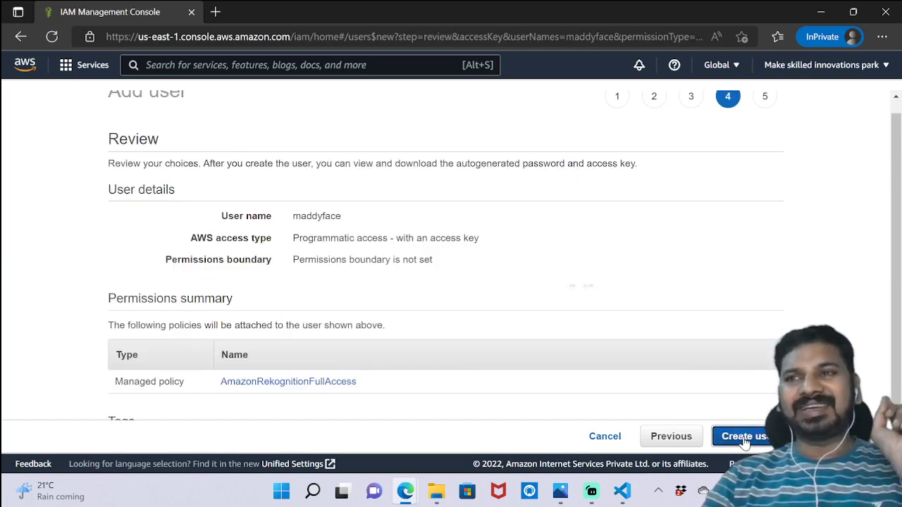
# Step: Create user maddyface, download new_user_credentials.csv, and open it from Downloads
pyautogui.click(744, 437)
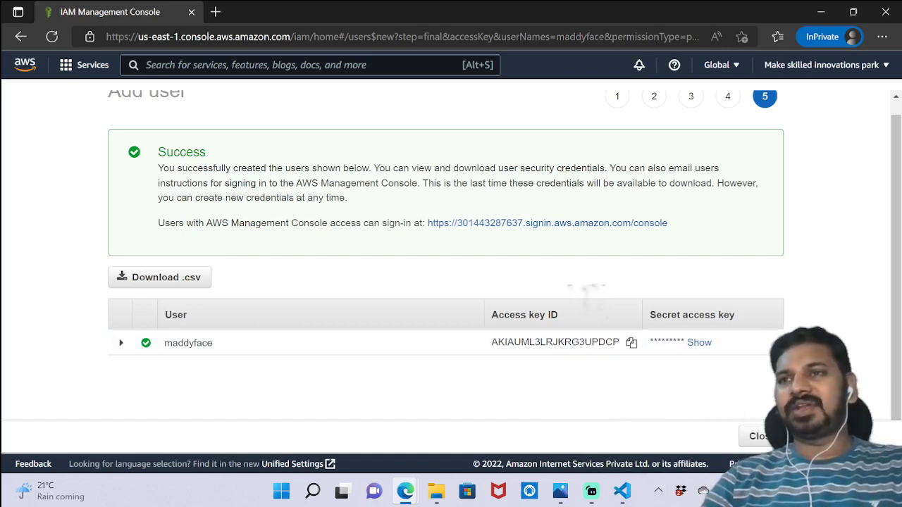
pyautogui.click(182, 282)
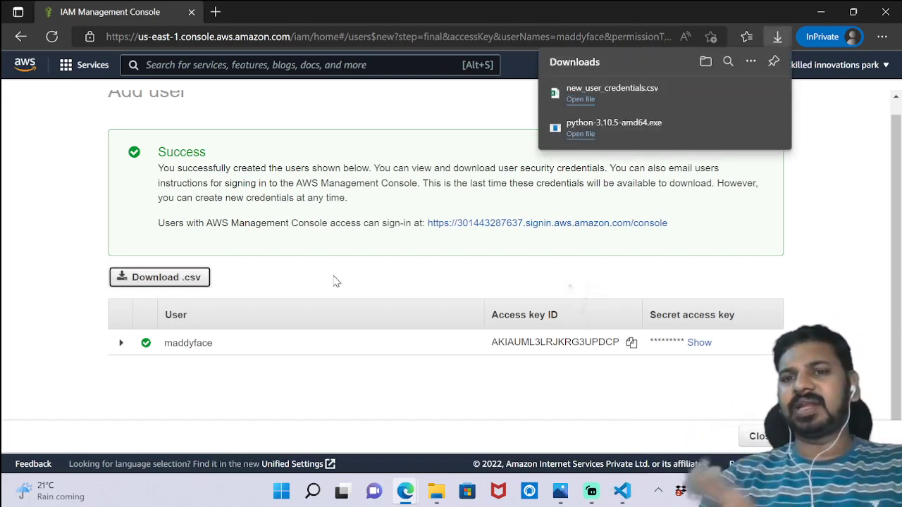
pyautogui.click(585, 97)
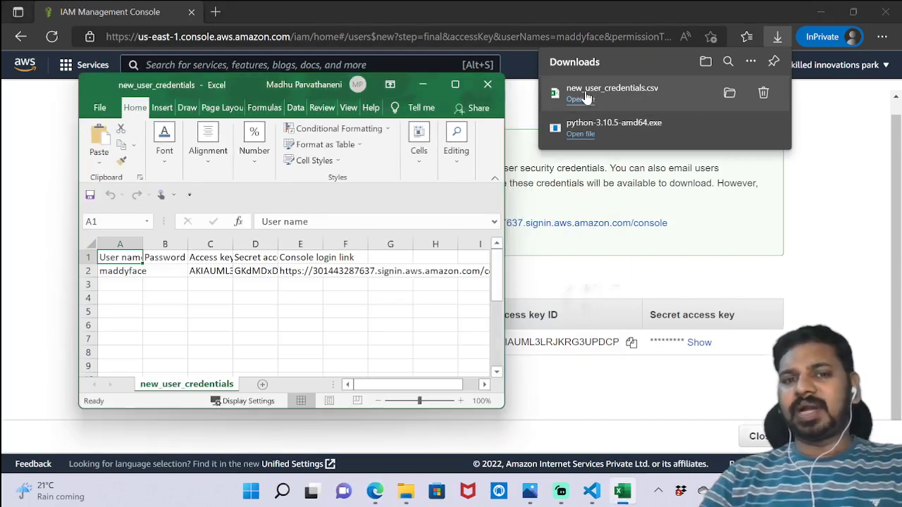
# Step: Maximize the Excel window and inspect the access key in C2 and secret key in D2
pyautogui.click(456, 84)
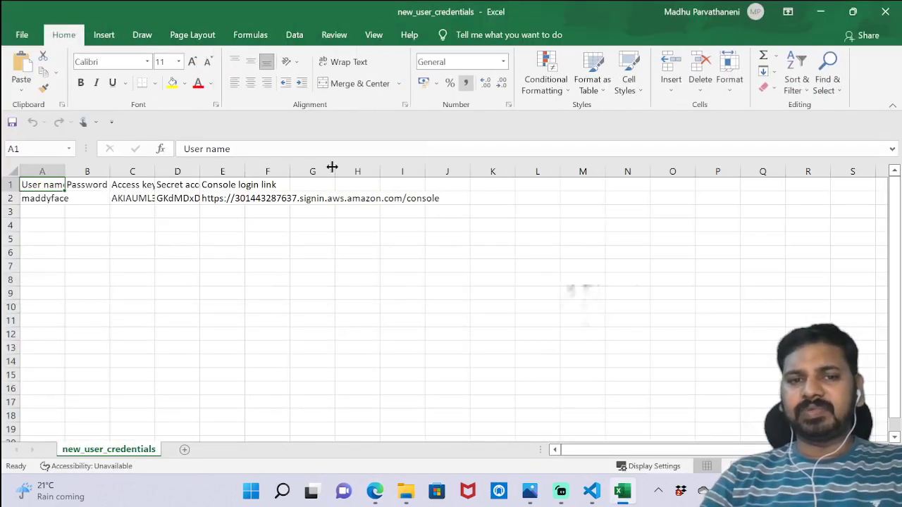
pyautogui.click(140, 200)
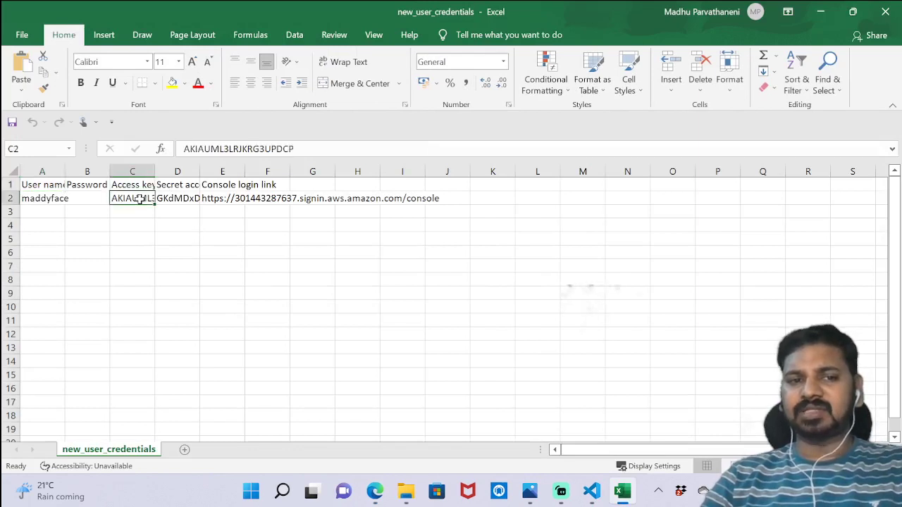
pyautogui.click(191, 198)
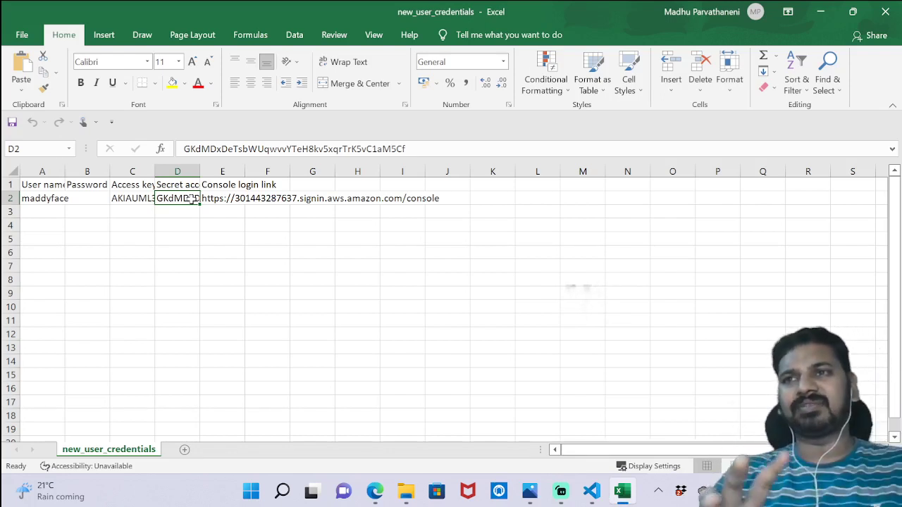
pyautogui.click(148, 199)
pyautogui.click(175, 199)
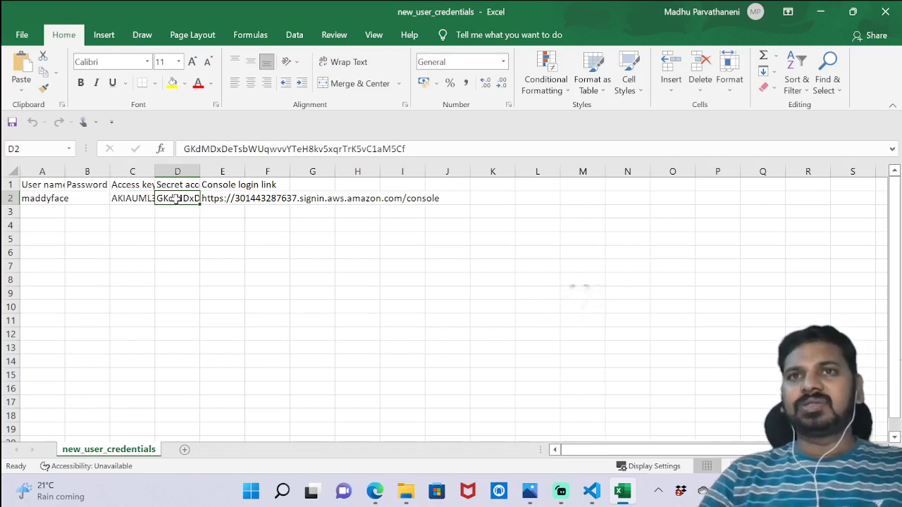